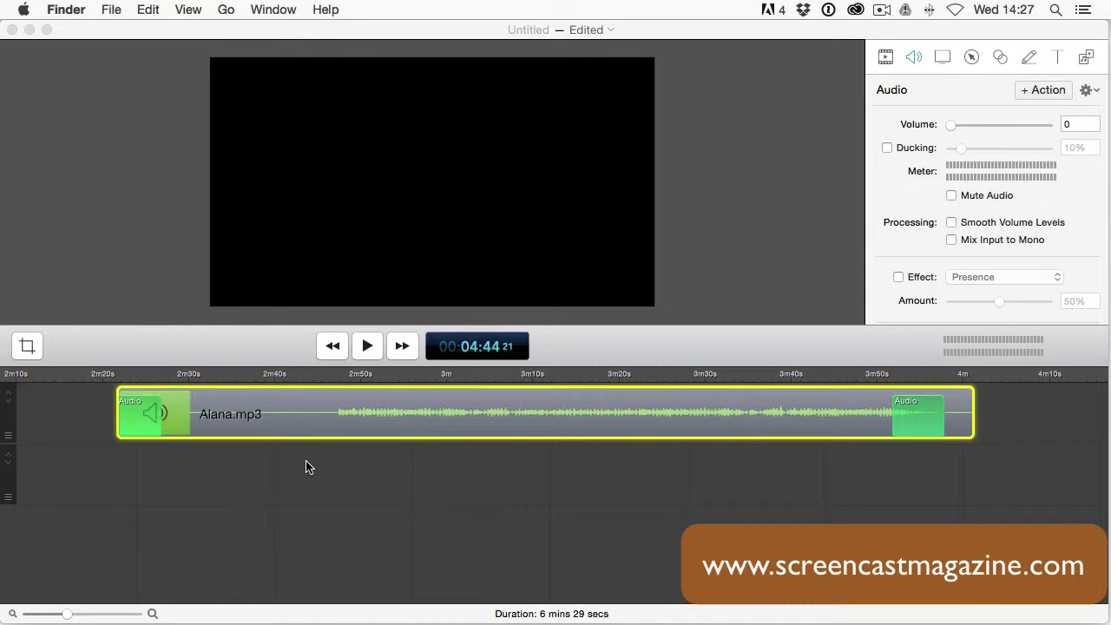
# Nudge the Alana.mp3 clip about 5 seconds later and play back its faded-in opening
pyautogui.moveTo(326, 415); pyautogui.dragTo(364, 415)
pyautogui.click(165, 373)
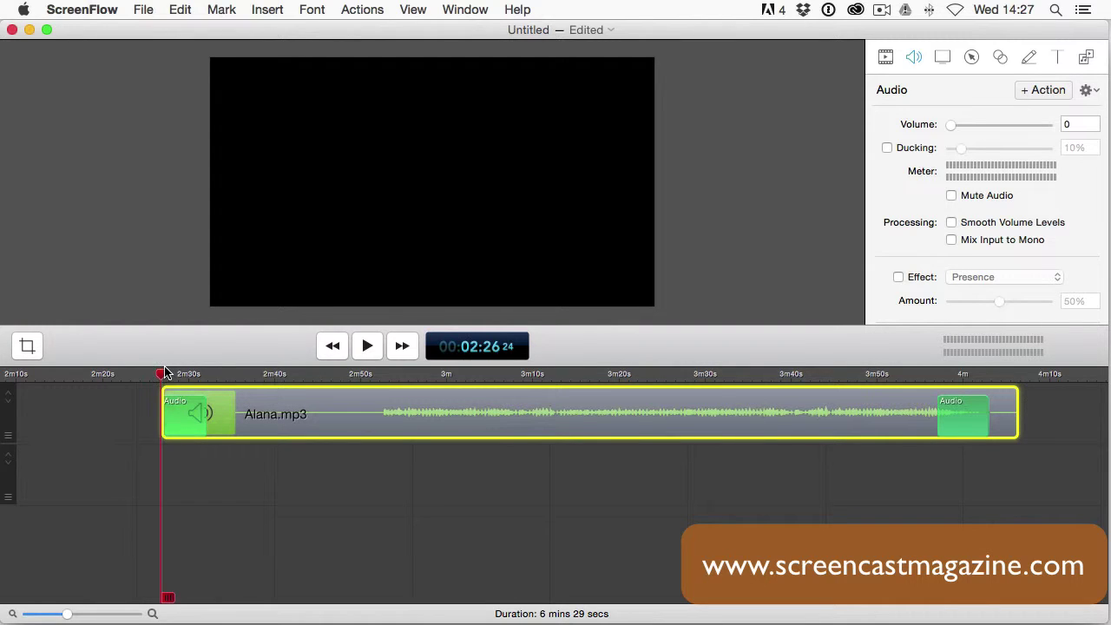
pyautogui.click(366, 346)
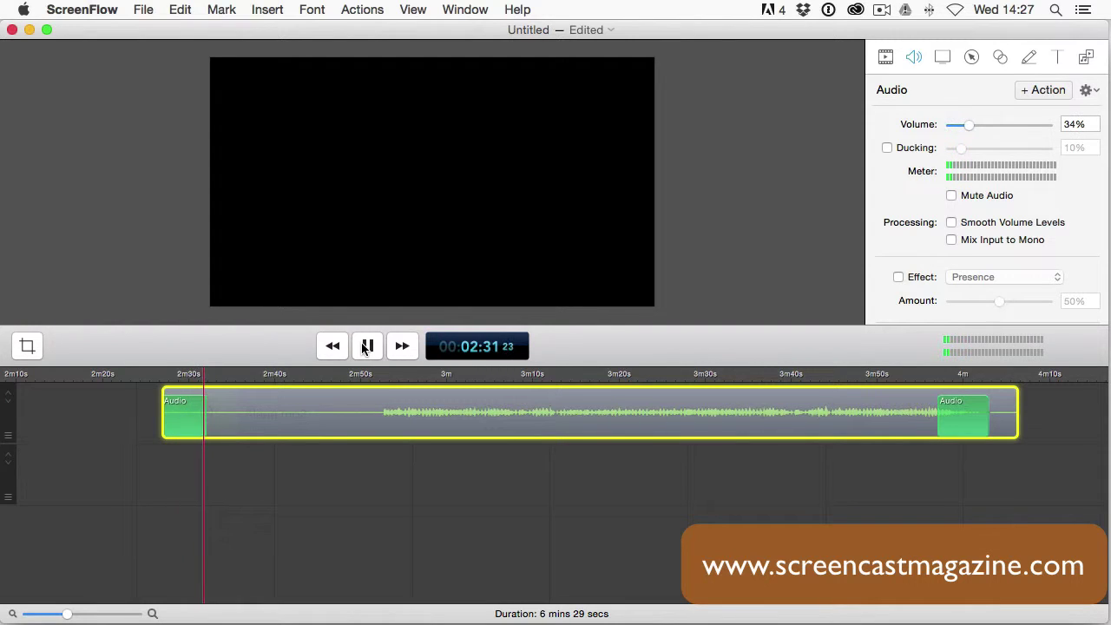
pyautogui.click(365, 346)
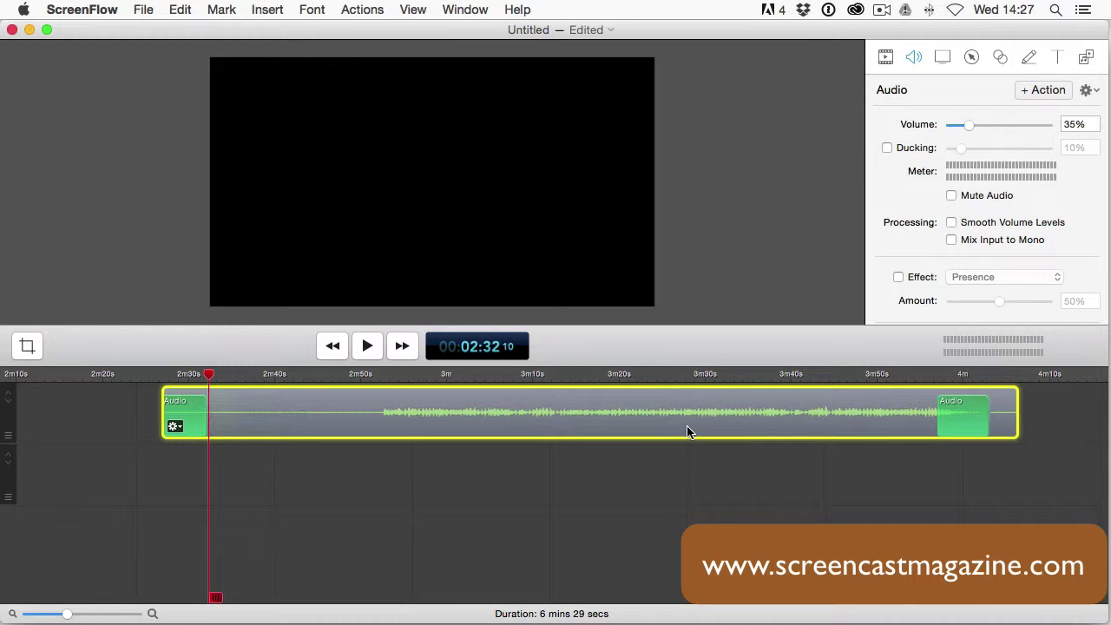
# Slide the second Alana.mp3 clip about 53 seconds earlier so it starts at 3m55.5s
pyautogui.hscroll(10, 686, 432)
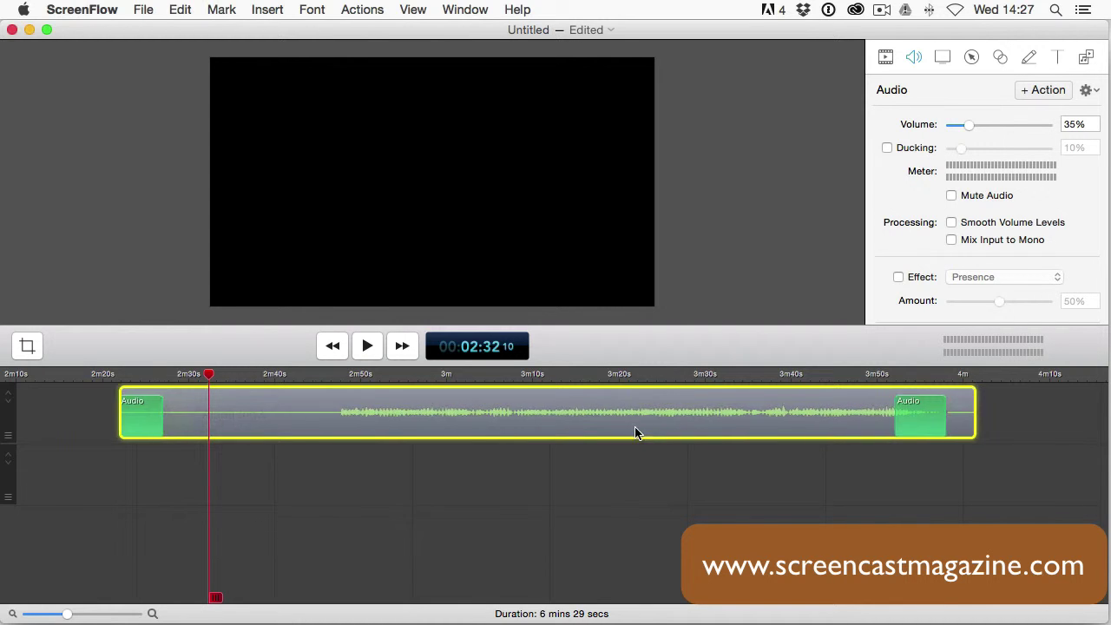
pyautogui.hscroll(10, 412, 442)
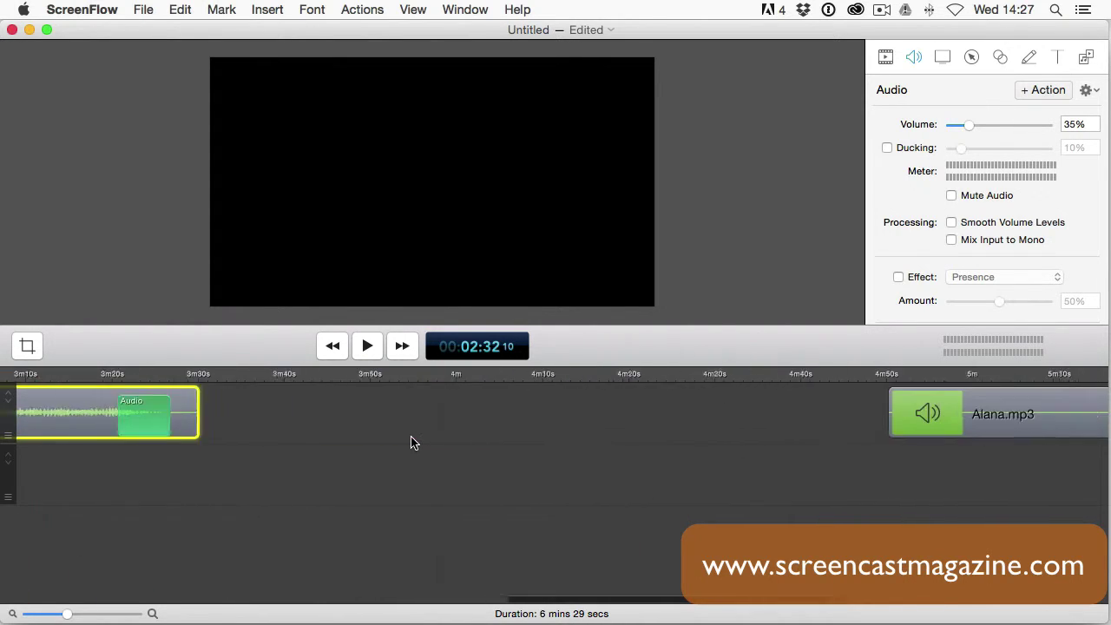
pyautogui.moveTo(801, 437); pyautogui.dragTo(339, 442)
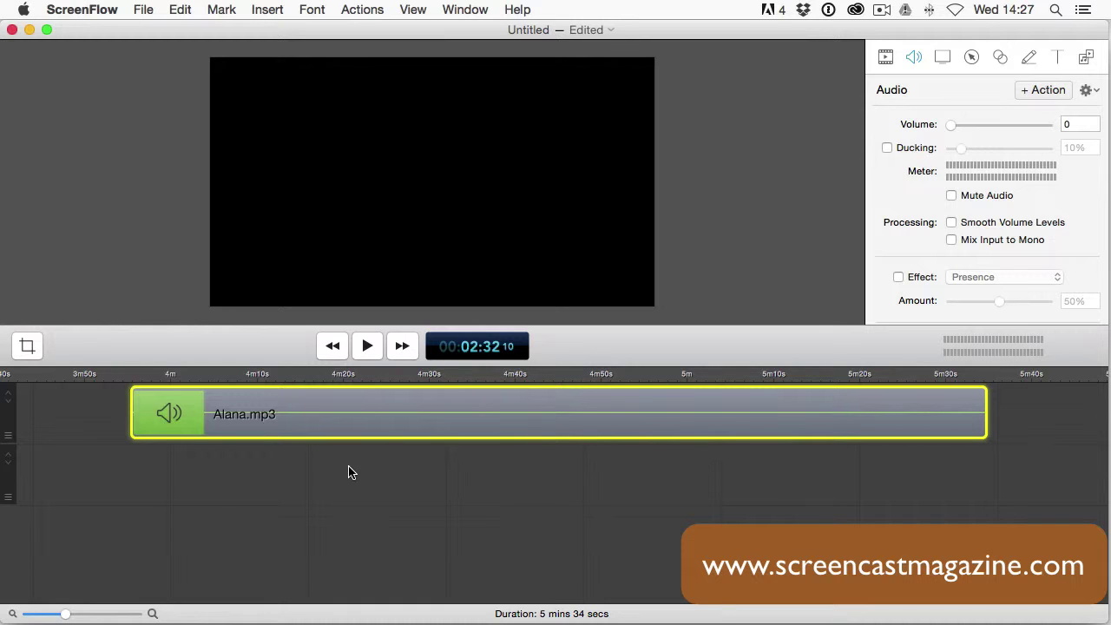
# Show the Video Properties in the inspector and deselect the clip on the timeline
pyautogui.click(885, 57)
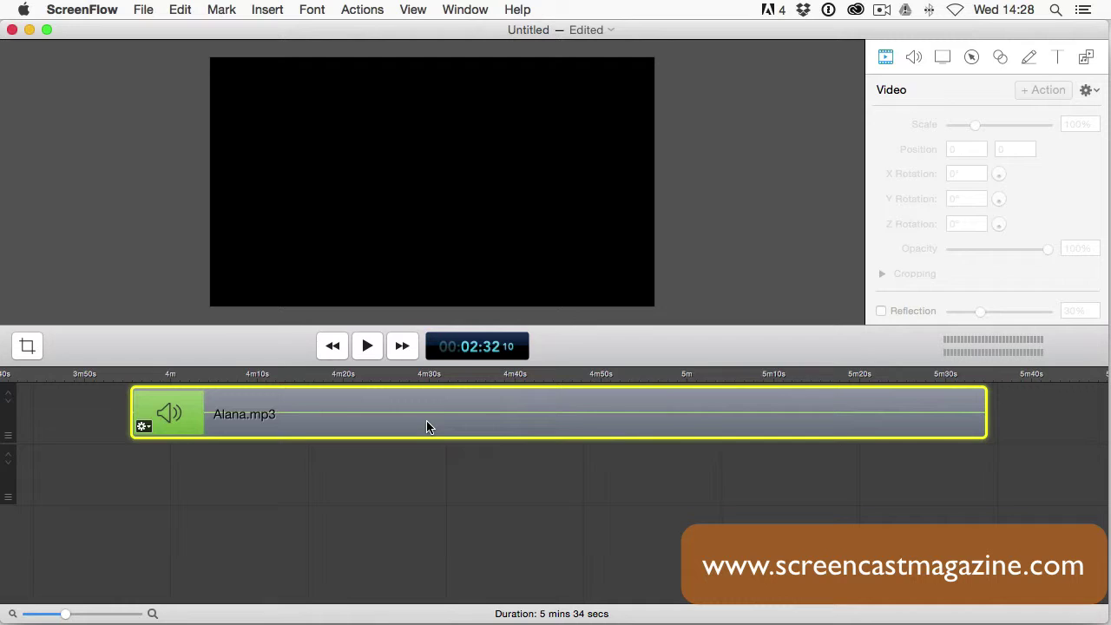
pyautogui.click(459, 459)
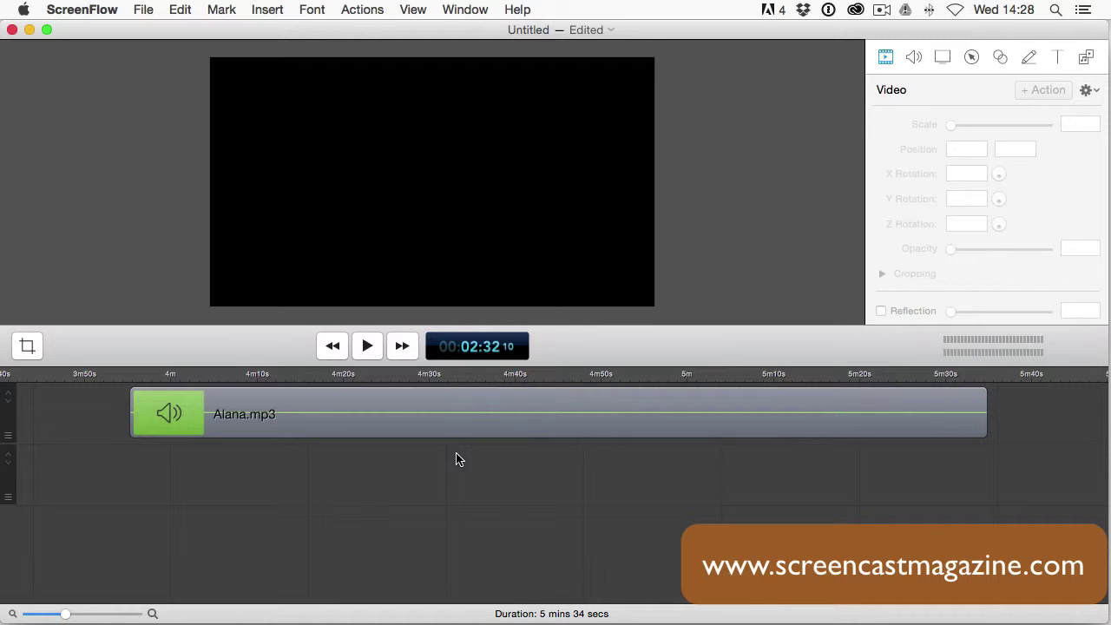
# Place the playhead at about 4m09 and select the second Alana.mp3 clip
pyautogui.click(182, 375)
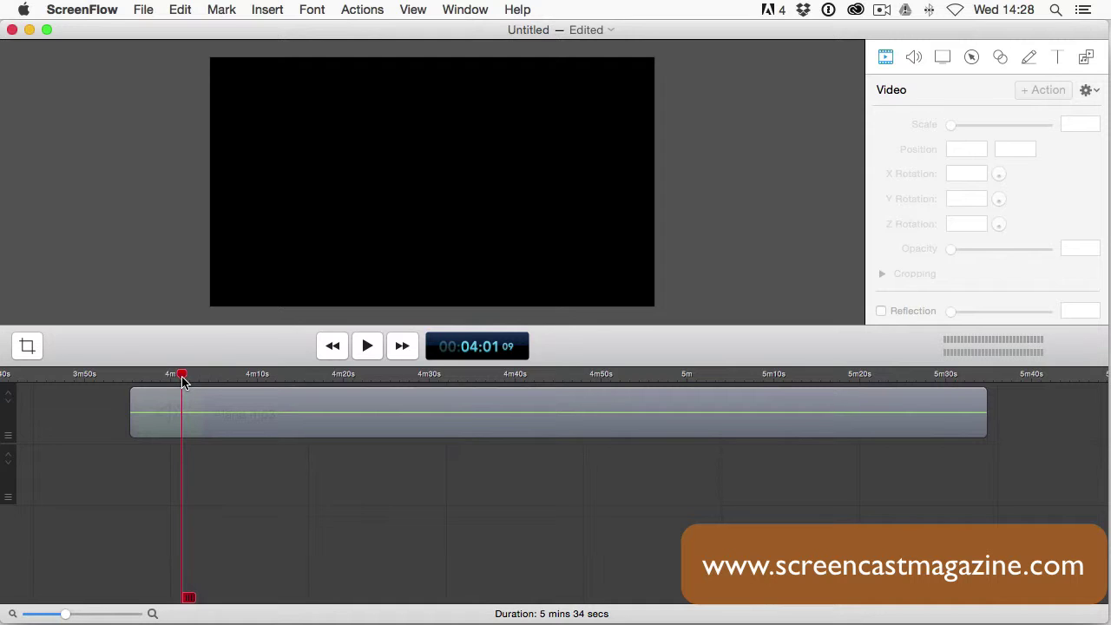
pyautogui.moveTo(181, 377); pyautogui.dragTo(268, 402)
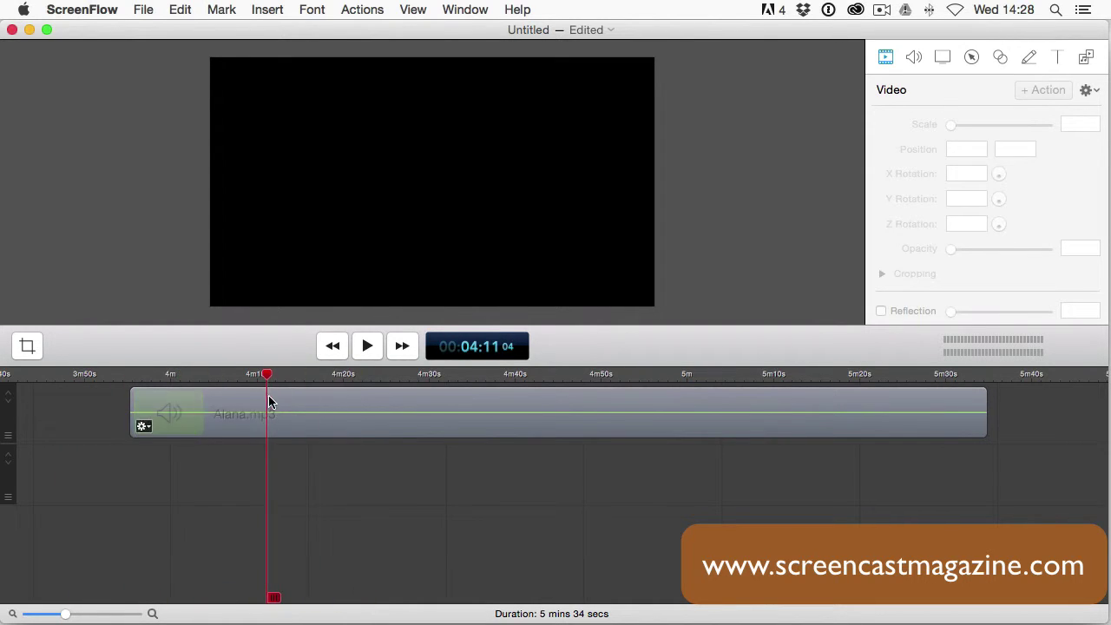
pyautogui.click(184, 375)
pyautogui.click(391, 377)
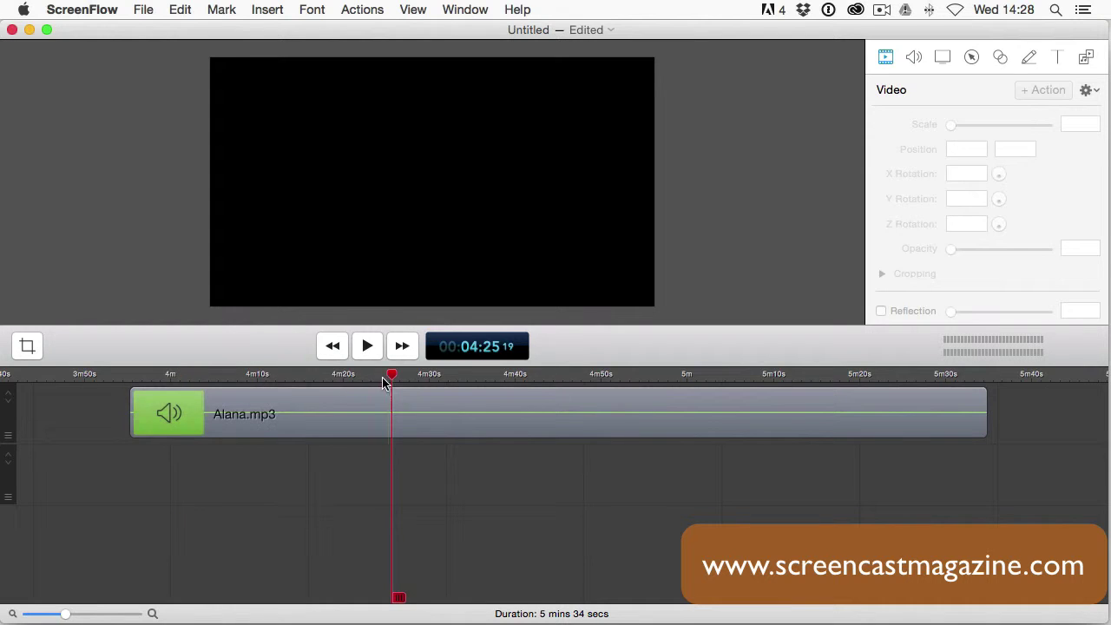
pyautogui.click(258, 376)
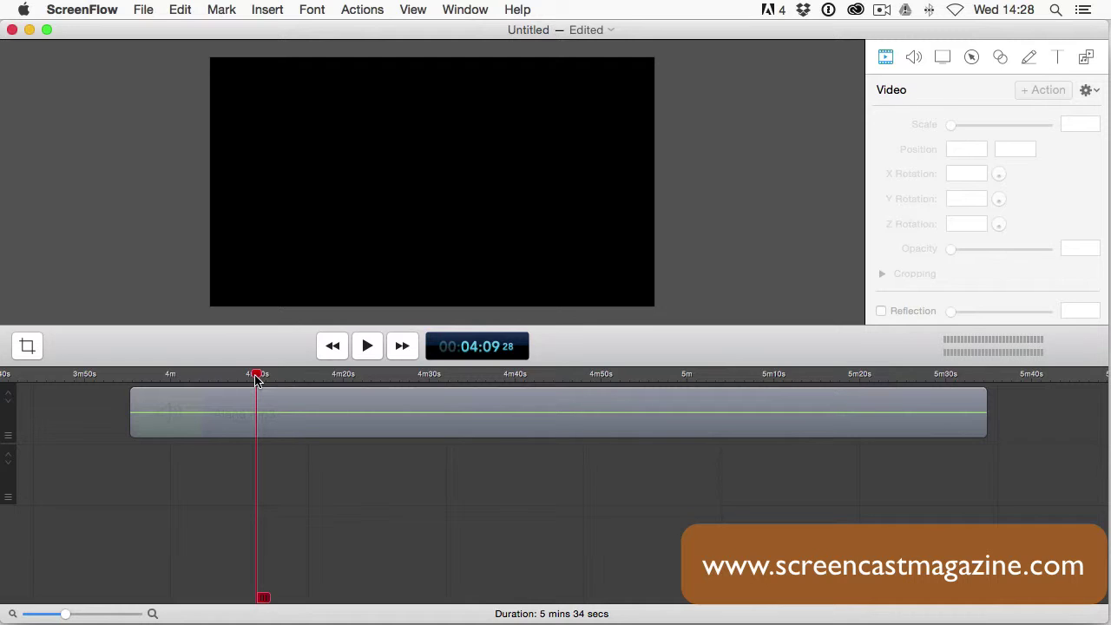
pyautogui.click(296, 423)
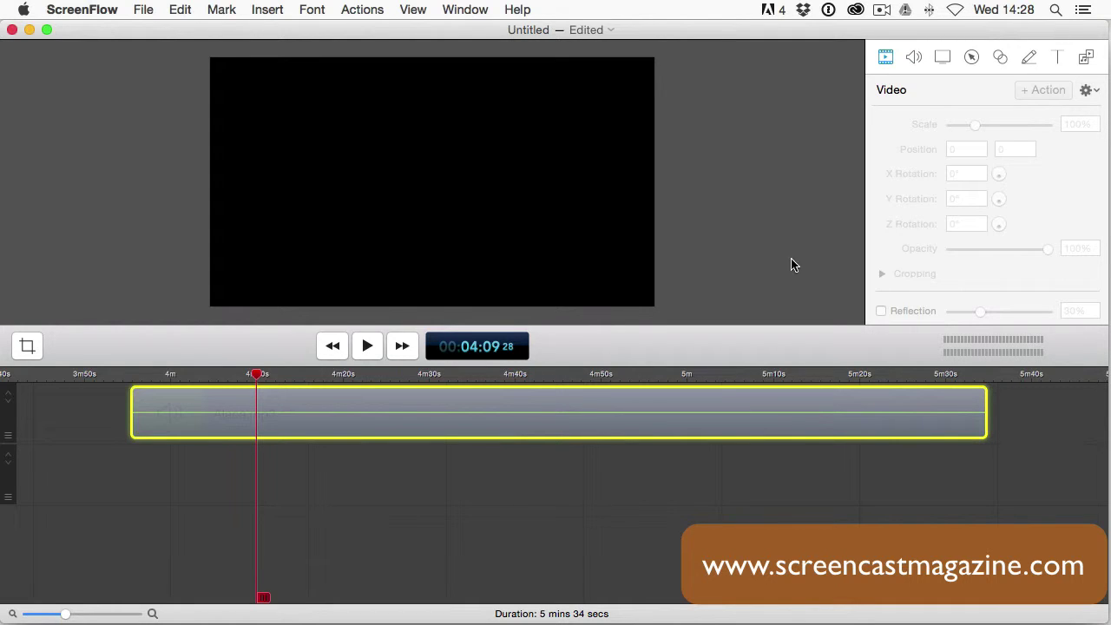
# Add an audio action at 4:09 on the second Alana.mp3 clip, then move the playhead to 4:14
pyautogui.click(913, 57)
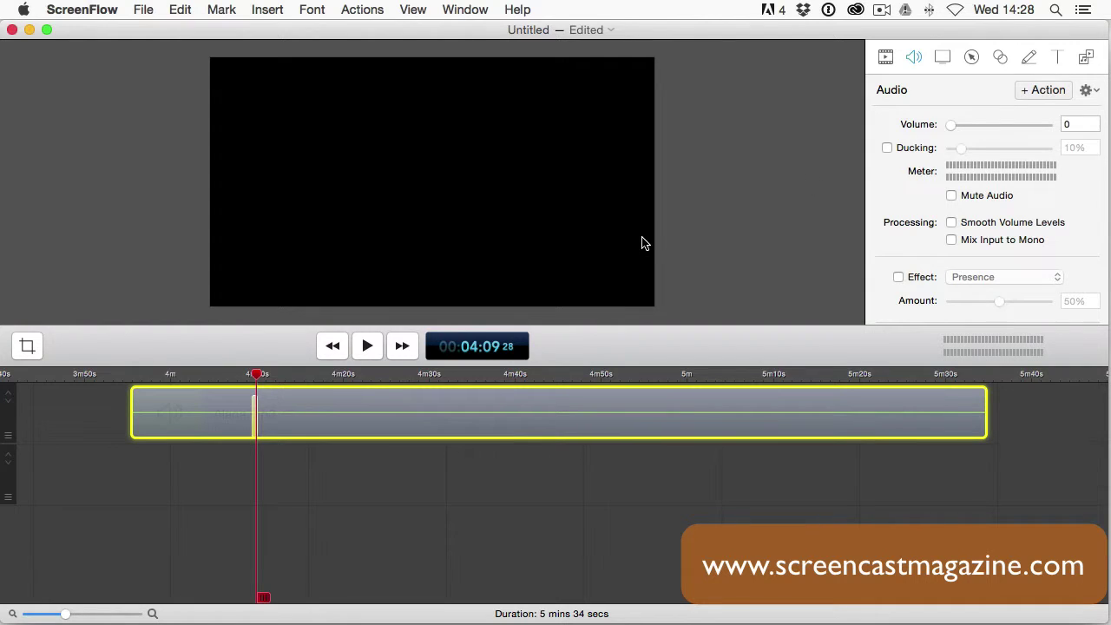
pyautogui.moveTo(260, 388)
pyautogui.moveTo(258, 375); pyautogui.dragTo(296, 375)
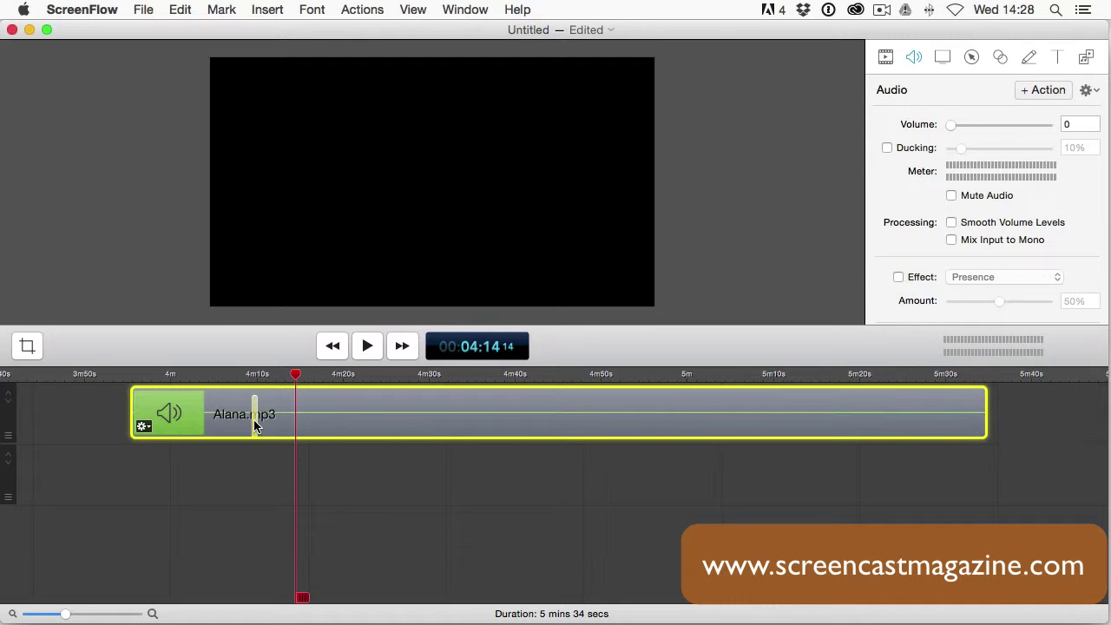
# Zoom into the timeline and drag the audio action back to the clip's start
pyautogui.click(68, 614)
pyautogui.moveTo(68, 615); pyautogui.dragTo(72, 616)
pyautogui.hscroll(5, 252, 519)
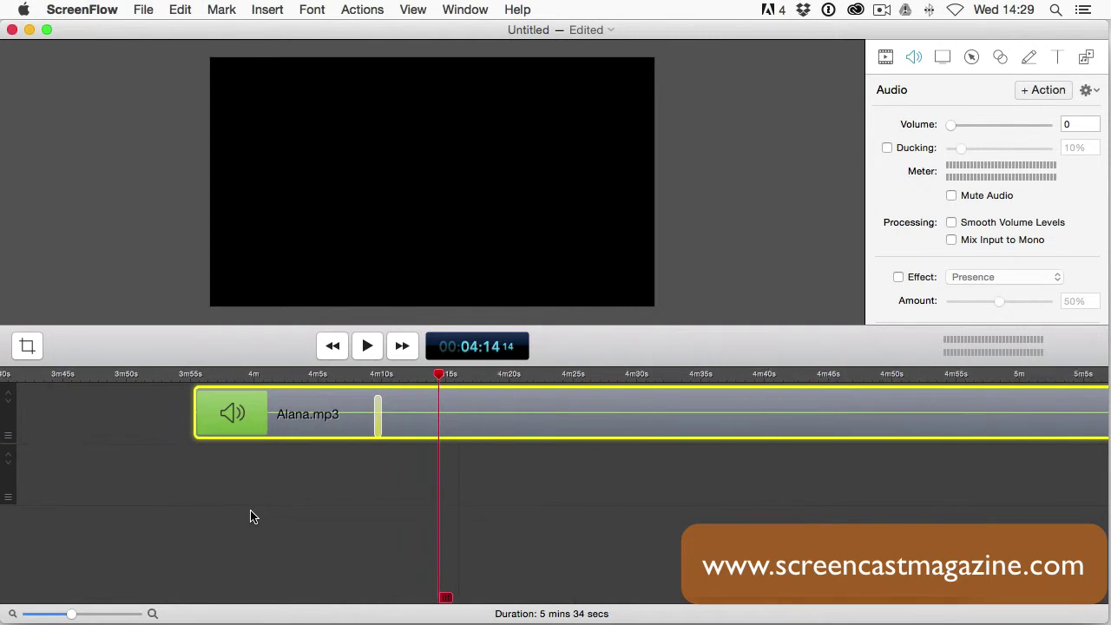
pyautogui.hscroll(-2, 252, 517)
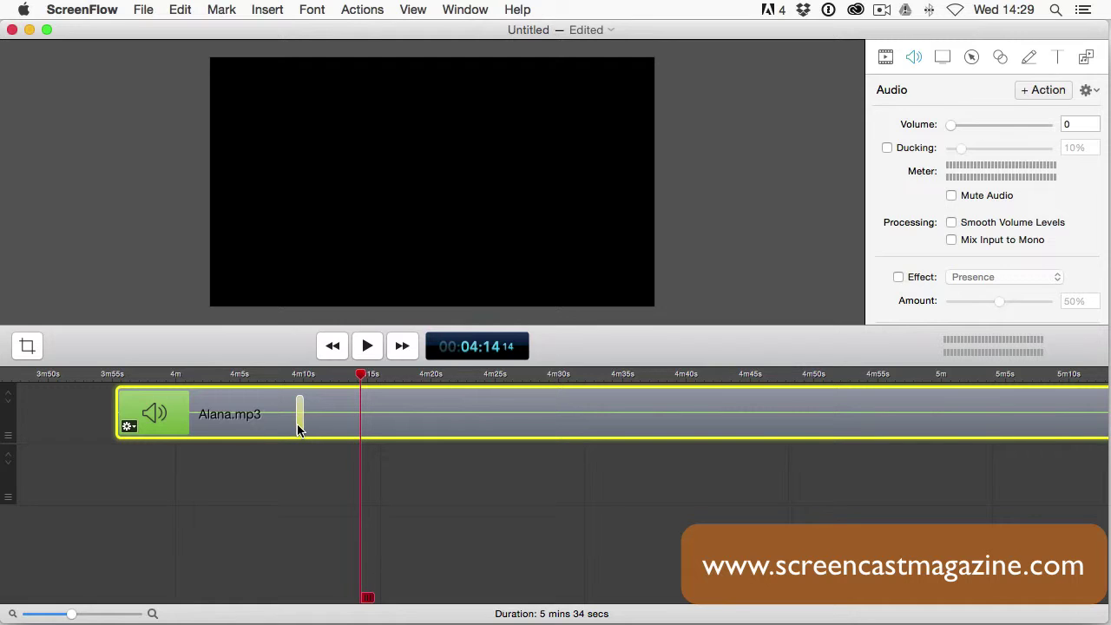
pyautogui.moveTo(300, 427); pyautogui.dragTo(132, 422)
# Reselect the Alana.mp3 clip and resize the audio action to about 0.5 seconds
pyautogui.click(191, 454)
pyautogui.click(188, 431)
pyautogui.moveTo(133, 410)
pyautogui.mouseDown()
pyautogui.moveTo(152, 412)
pyautogui.moveTo(142, 416)
pyautogui.mouseUp()
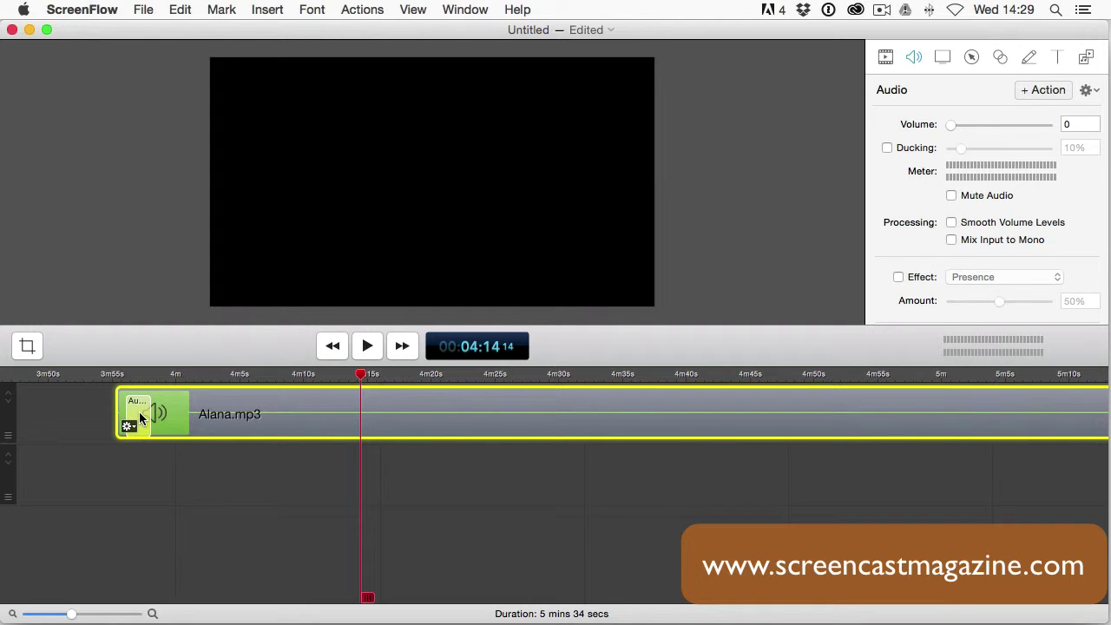
# Set the opening action's volume to 0 at 3:56 and 25% at its end
pyautogui.moveTo(361, 375); pyautogui.dragTo(123, 378)
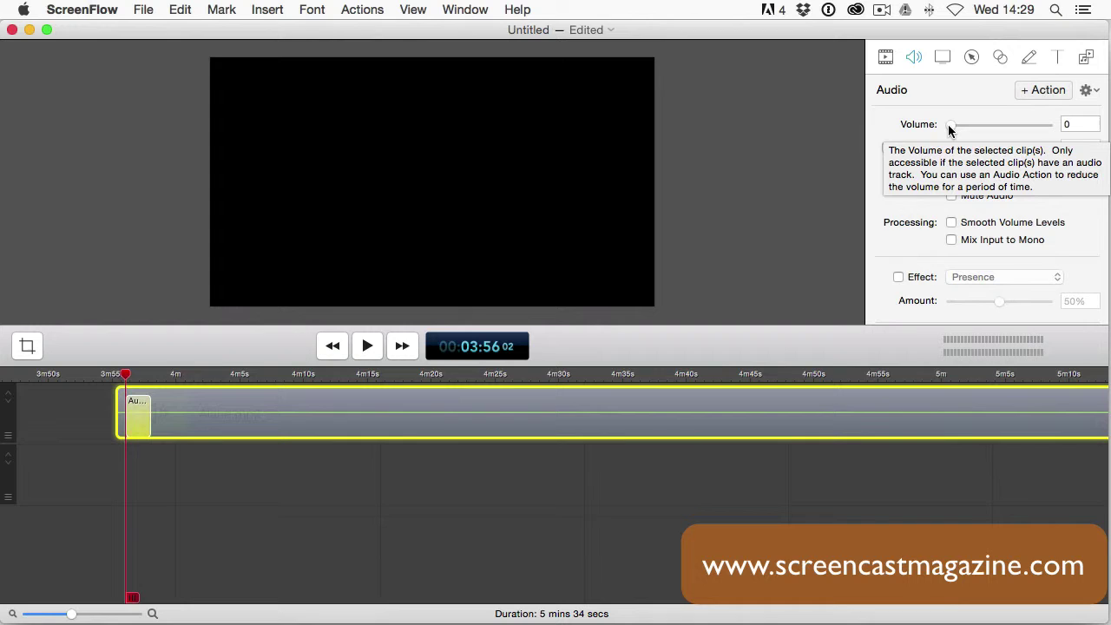
pyautogui.moveTo(949, 124)
pyautogui.mouseDown()
pyautogui.moveTo(959, 129)
pyautogui.moveTo(941, 125)
pyautogui.mouseUp()
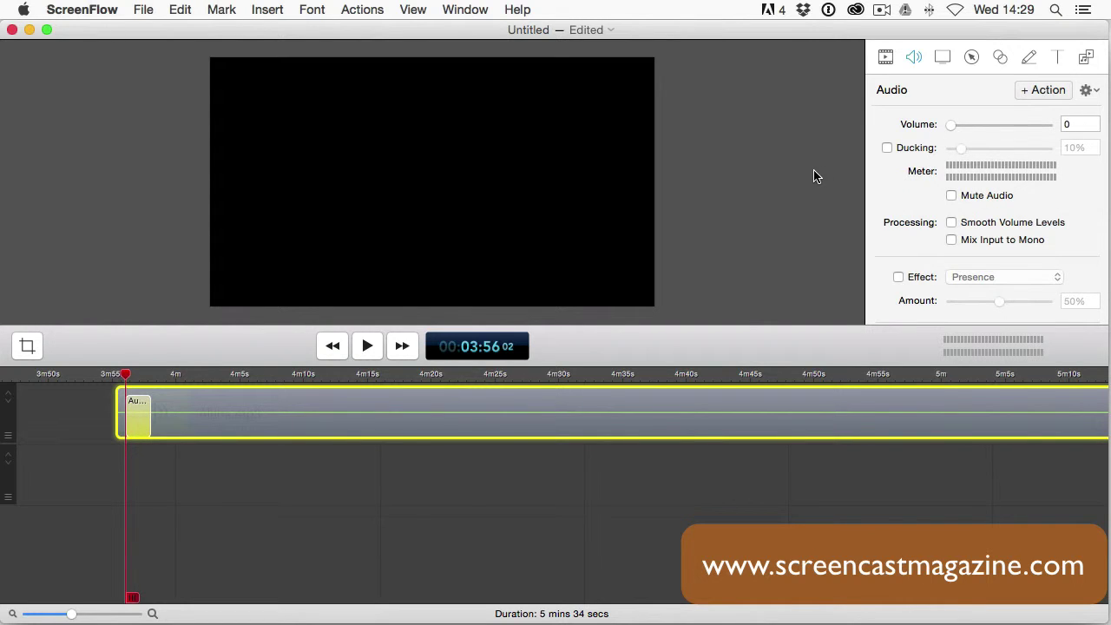
pyautogui.moveTo(201, 402)
pyautogui.moveTo(127, 374); pyautogui.dragTo(149, 377)
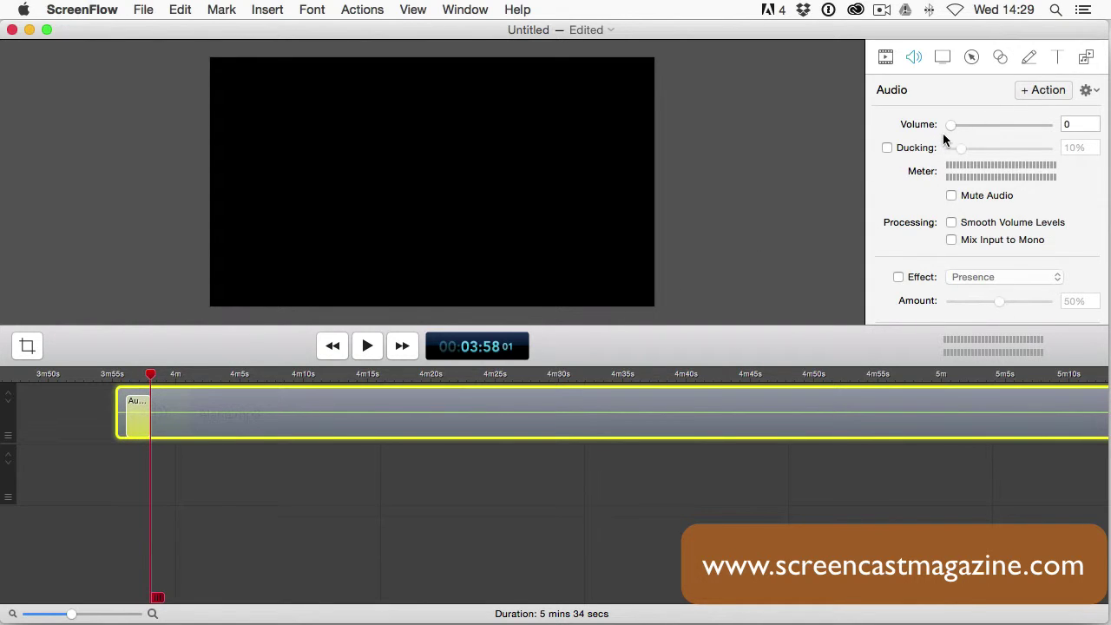
pyautogui.moveTo(950, 124); pyautogui.dragTo(963, 124)
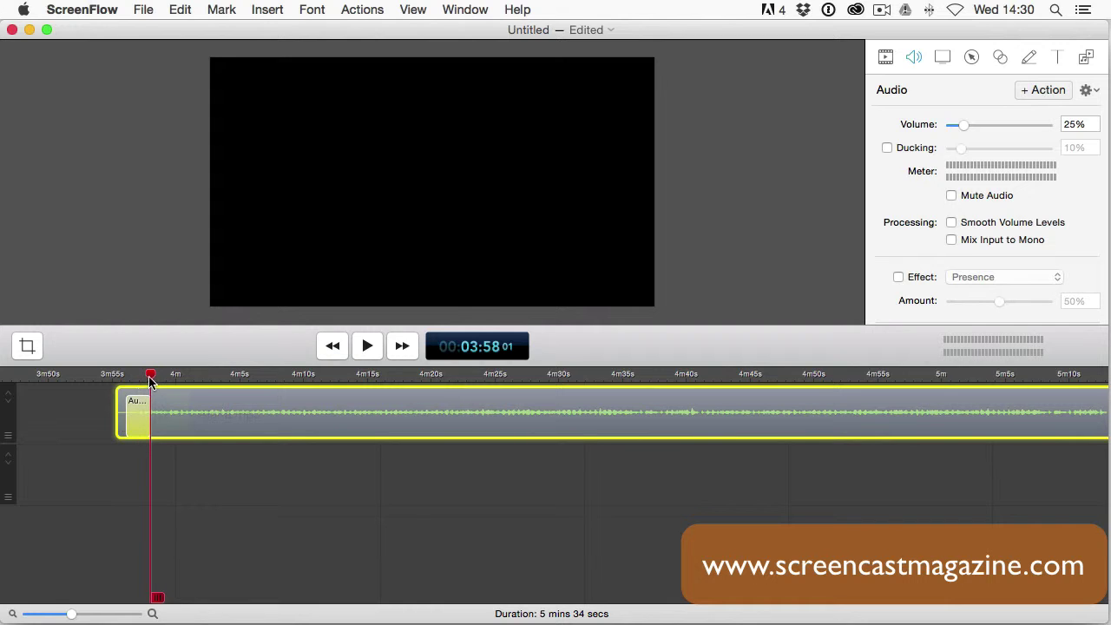
pyautogui.moveTo(151, 378); pyautogui.dragTo(118, 382)
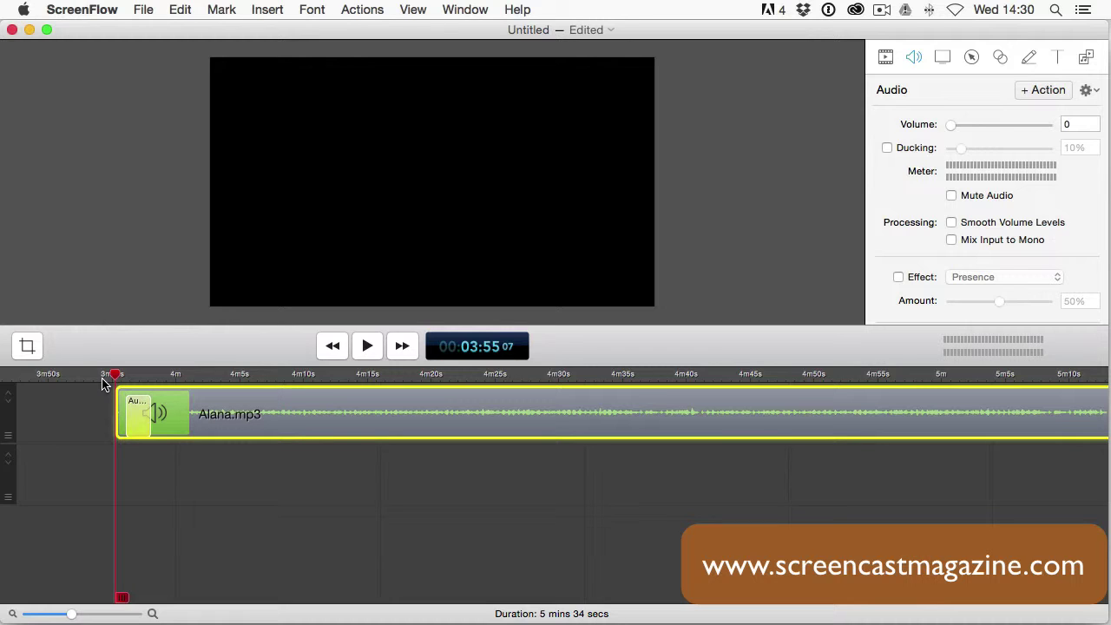
# Play back the fade-in, then scroll the timeline to the clip's end near 5m33s
pyautogui.press('space')
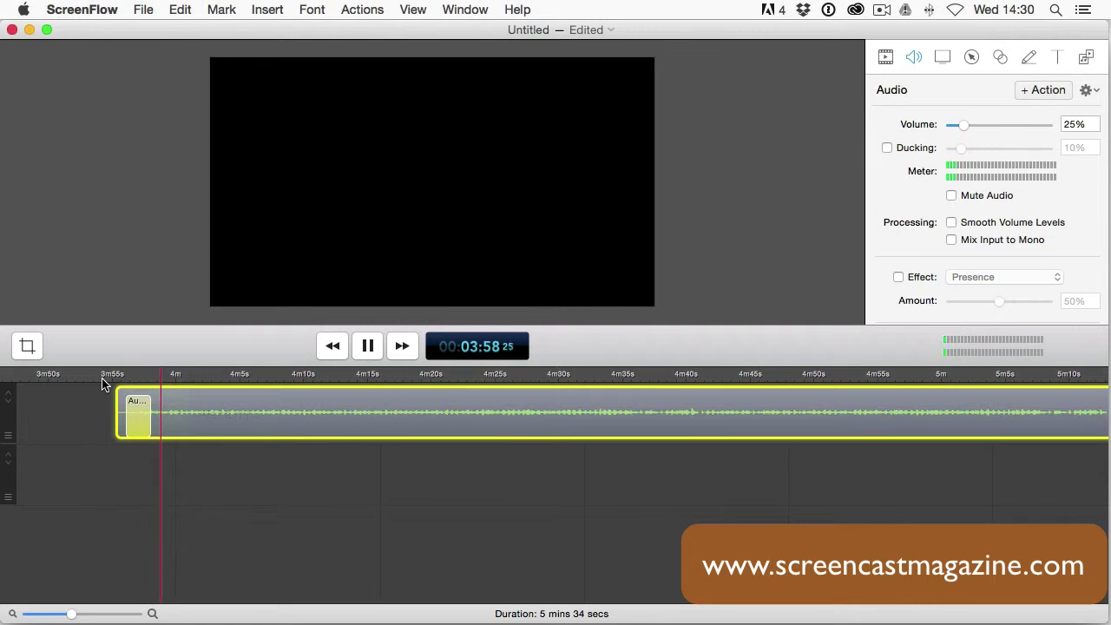
pyautogui.press('space')
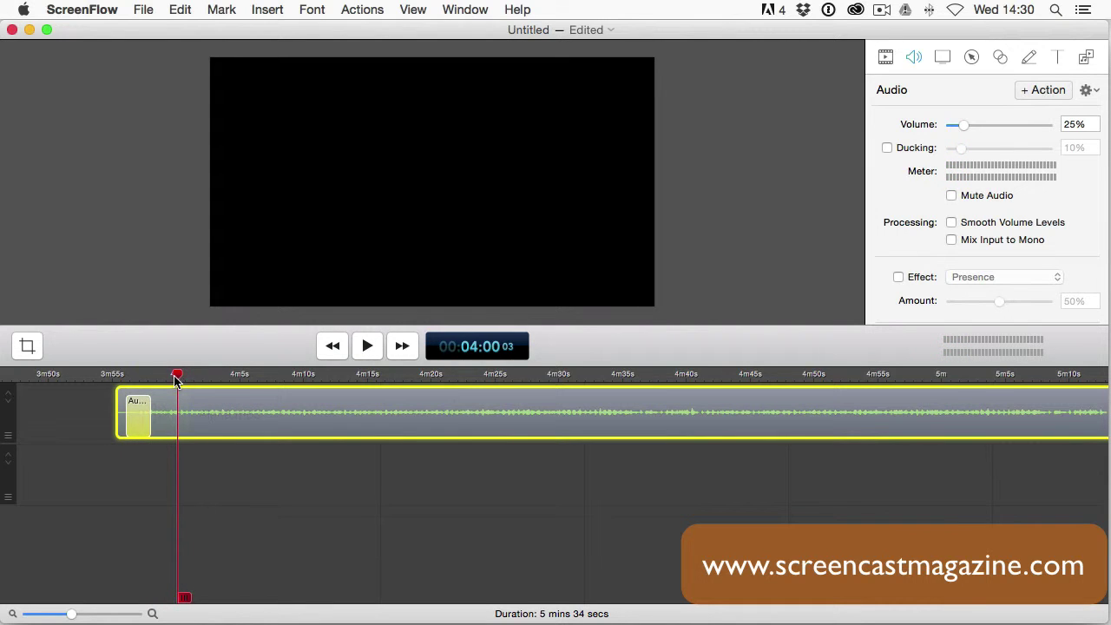
pyautogui.moveTo(175, 379); pyautogui.dragTo(145, 378)
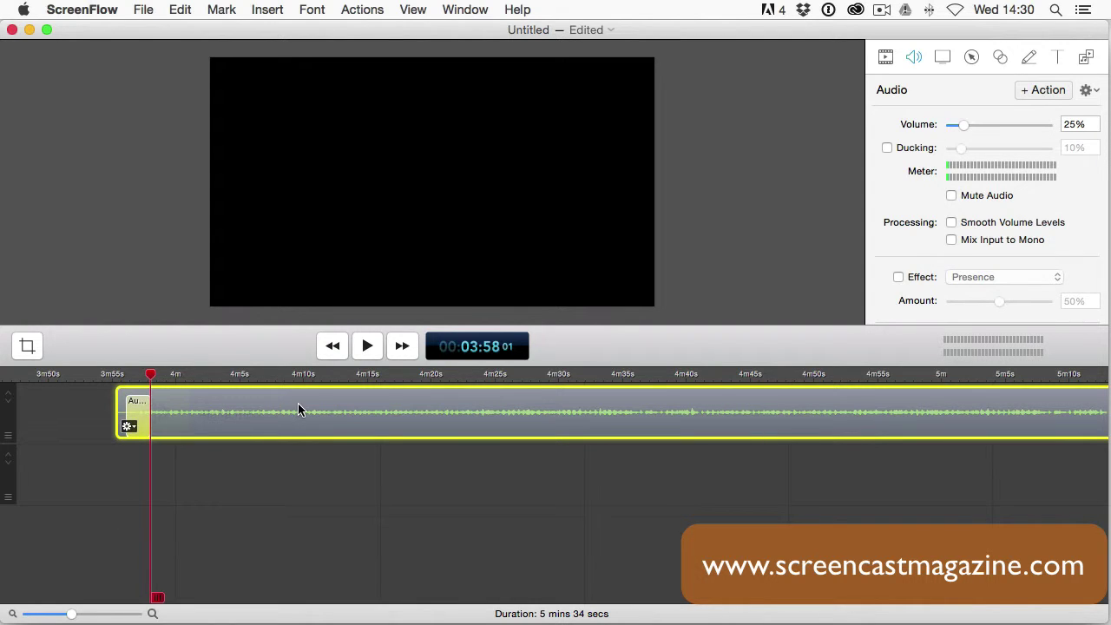
pyautogui.hscroll(10, 336, 402)
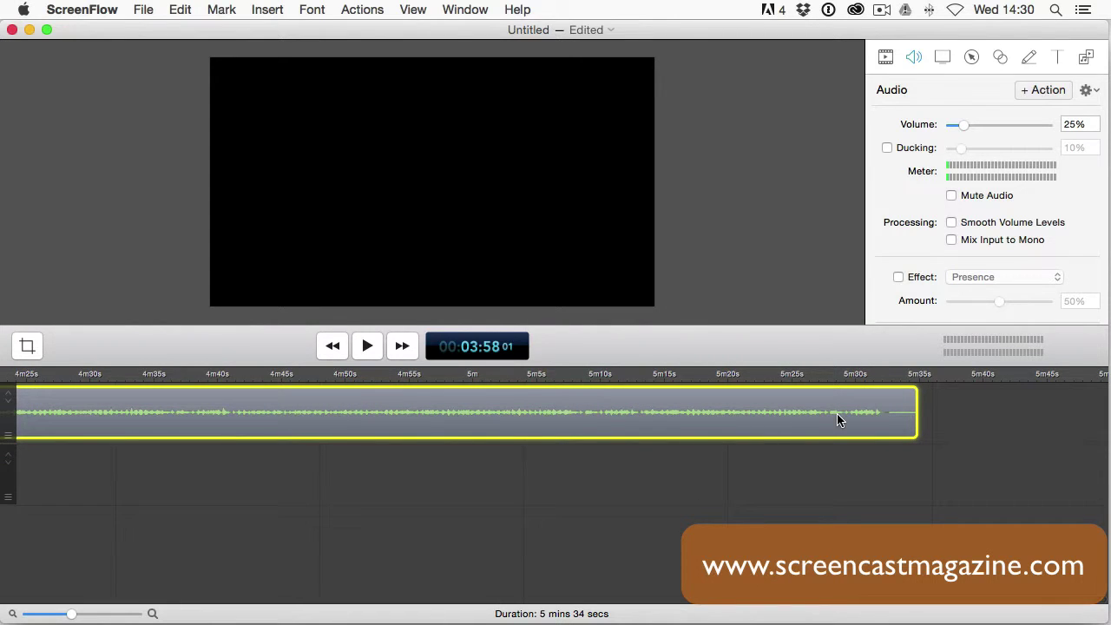
# Add a closing audio action near 5m28s and shift it to span about 5m30s–5m32s
pyautogui.click(841, 375)
pyautogui.hscroll(-1, 841, 375)
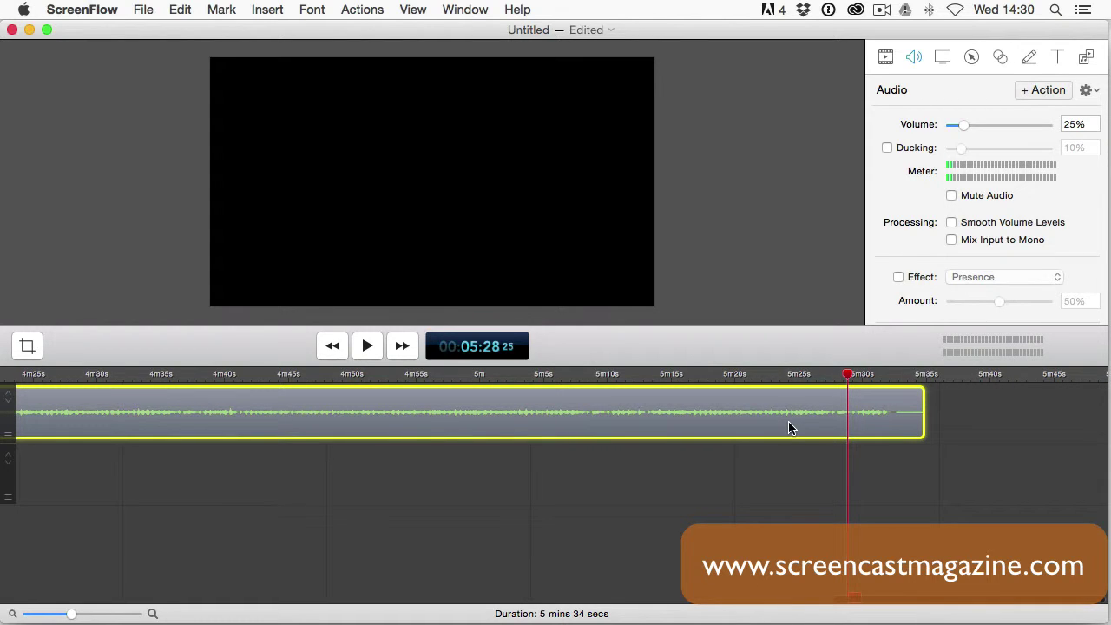
pyautogui.click(1037, 90)
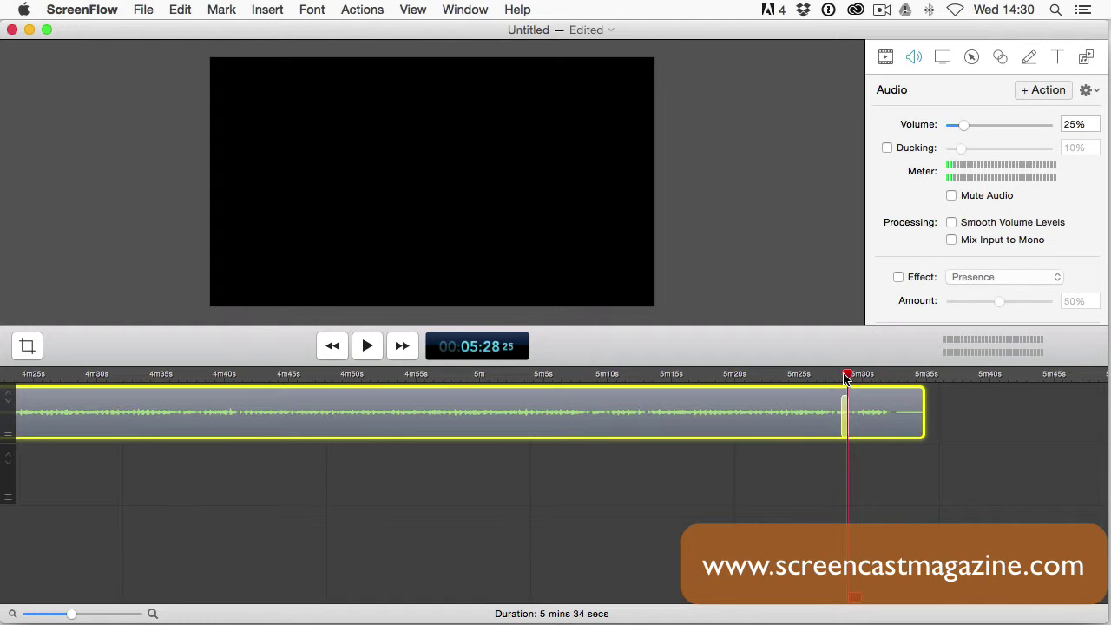
pyautogui.moveTo(846, 377); pyautogui.dragTo(811, 375)
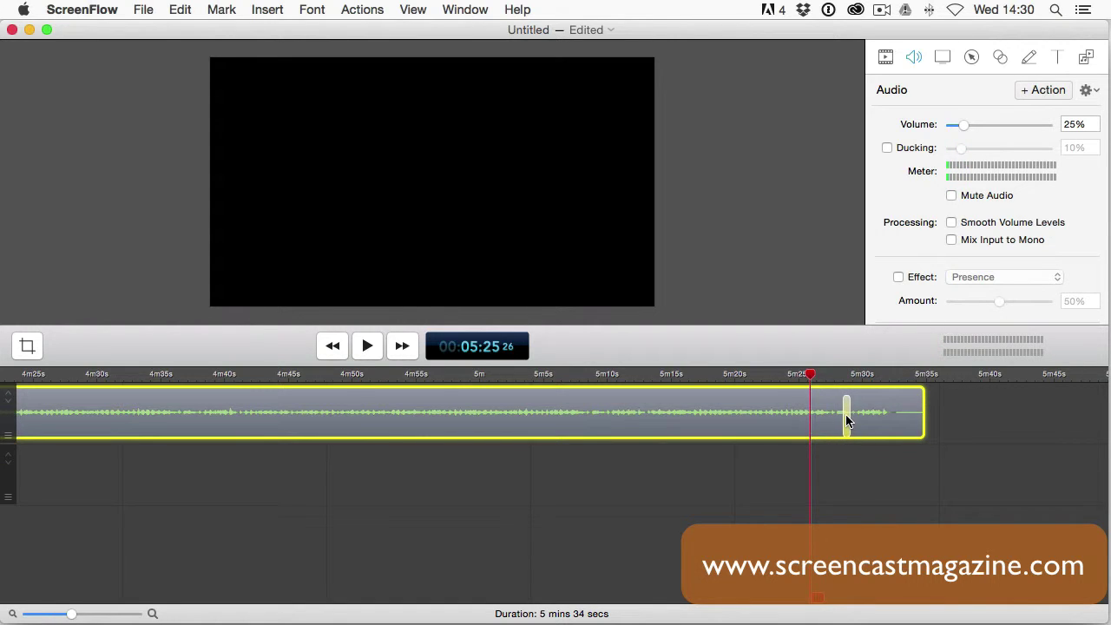
pyautogui.moveTo(847, 421)
pyautogui.mouseDown()
pyautogui.moveTo(908, 419)
pyautogui.moveTo(856, 415)
pyautogui.moveTo(878, 416)
pyautogui.mouseUp()
# Set the closing action's end volume to 0, fading the music from 25% by 5m32s
pyautogui.moveTo(807, 375); pyautogui.dragTo(892, 378)
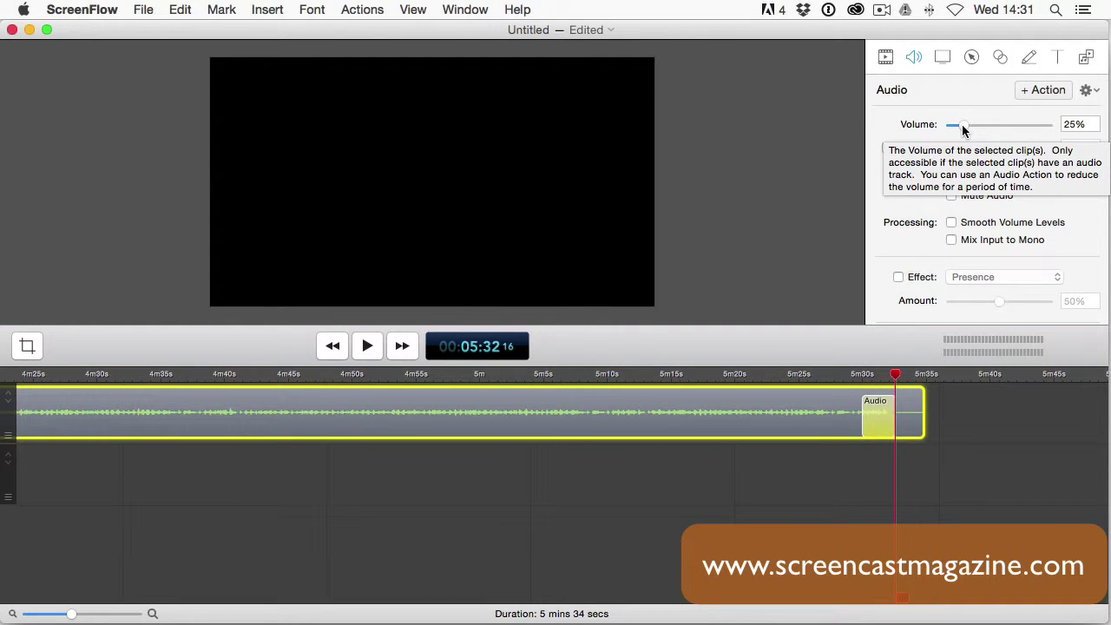
pyautogui.moveTo(963, 129); pyautogui.dragTo(947, 129)
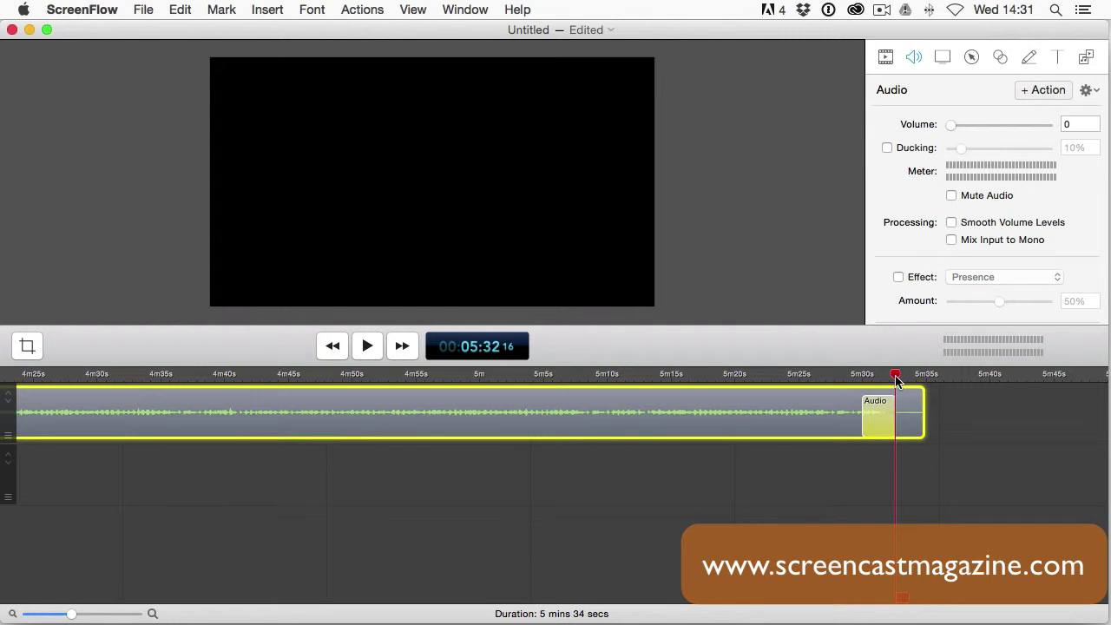
pyautogui.moveTo(897, 382)
pyautogui.mouseDown()
pyautogui.moveTo(864, 385)
pyautogui.moveTo(894, 385)
pyautogui.mouseUp()
pyautogui.moveTo(897, 378); pyautogui.dragTo(864, 379)
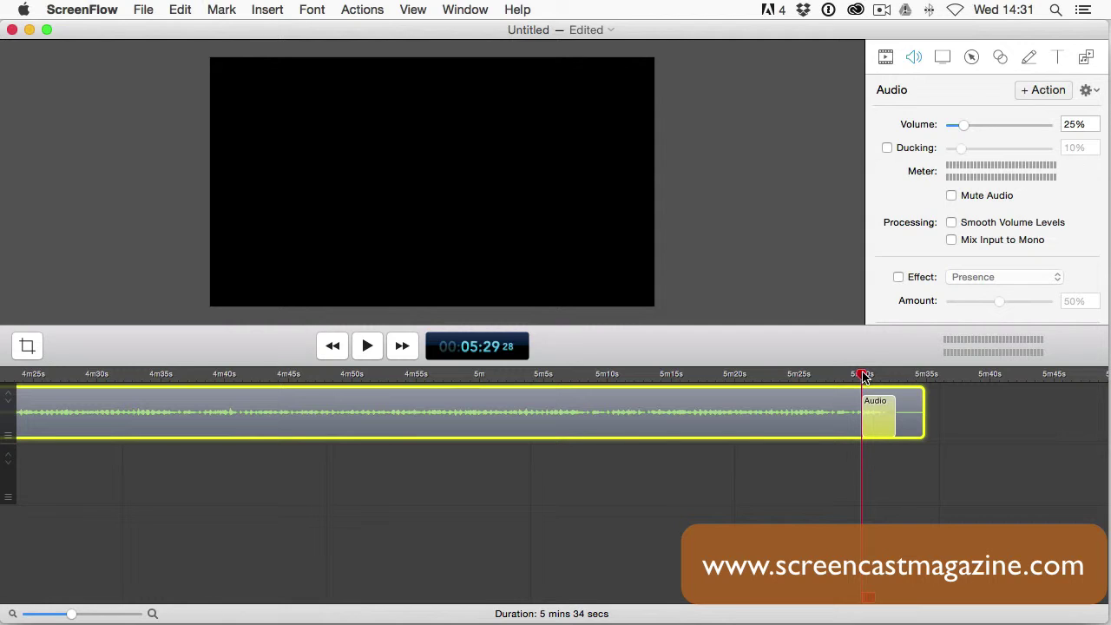
pyautogui.moveTo(864, 376); pyautogui.dragTo(853, 377)
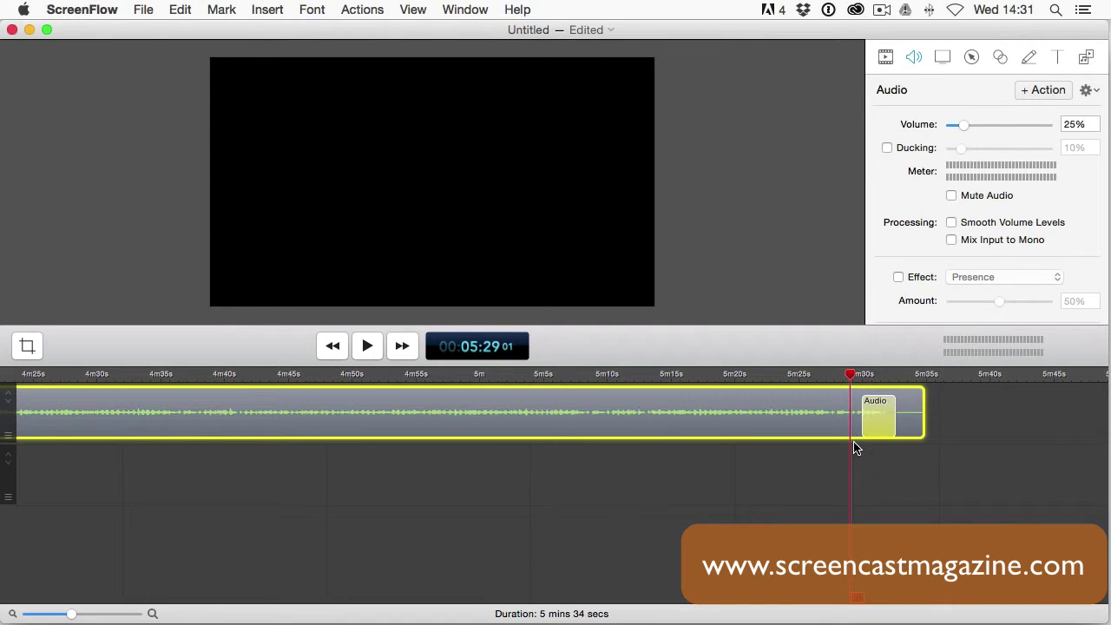
pyautogui.press('space')
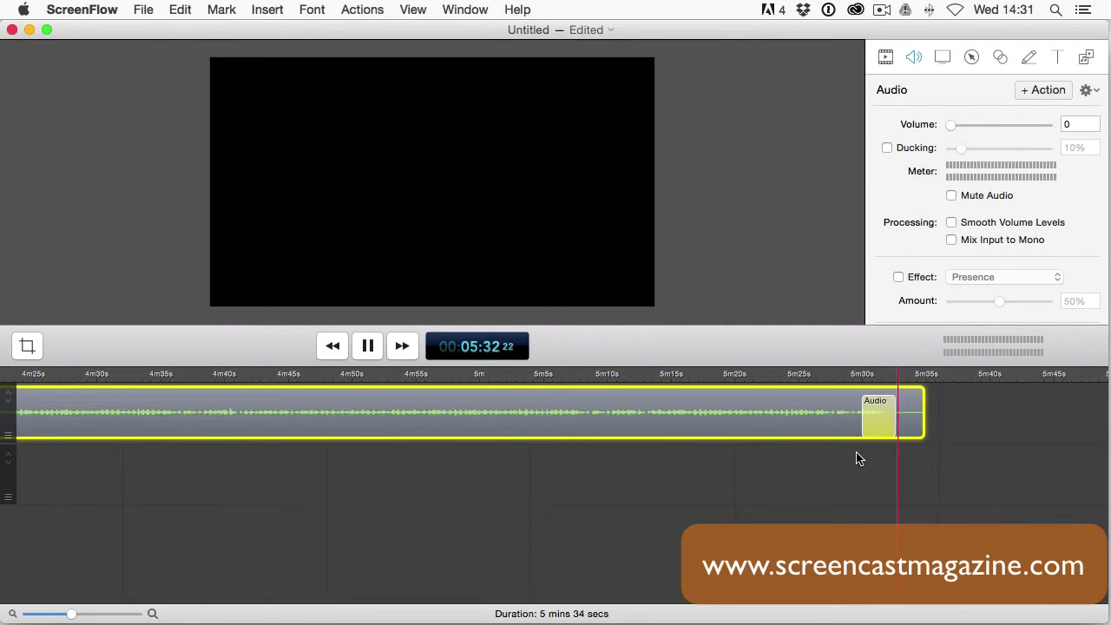
pyautogui.press('space')
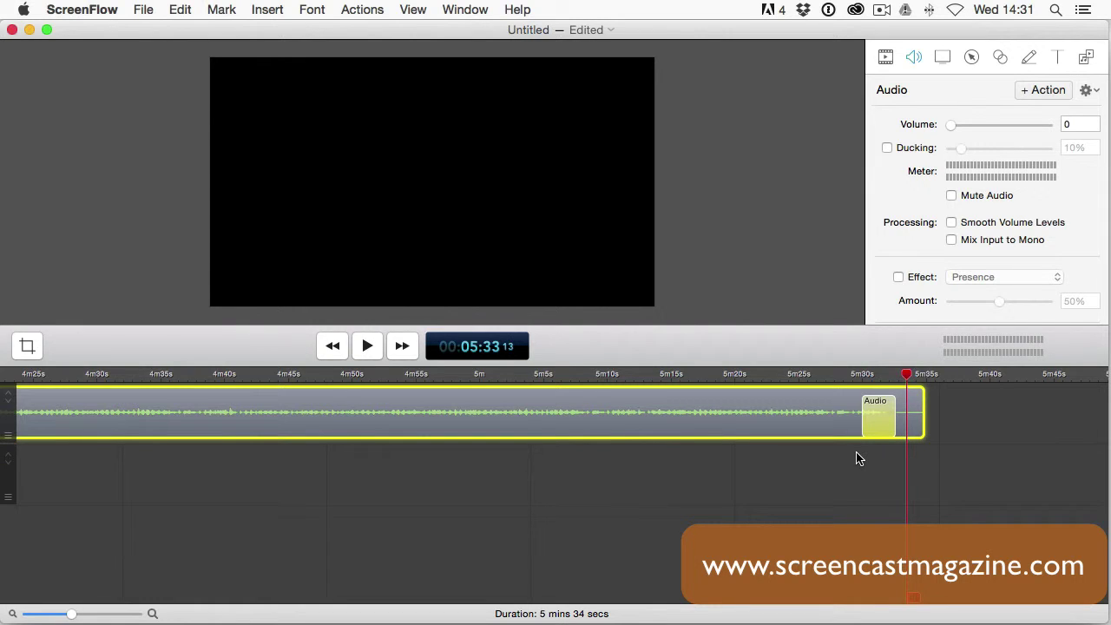